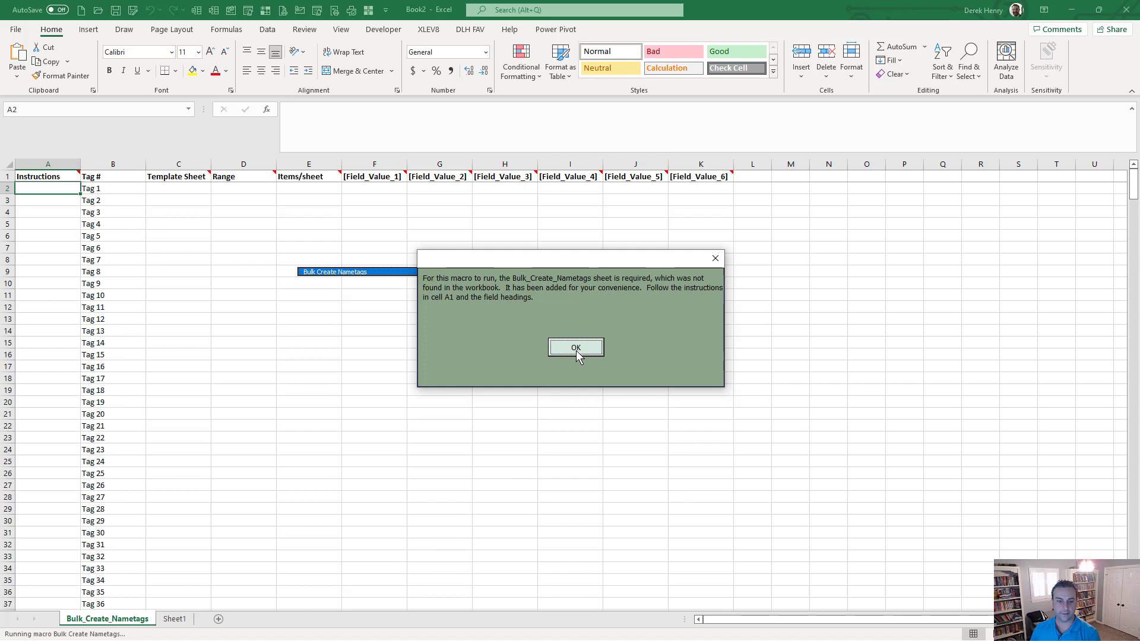
Step: Acknowledge the notice about the added Bulk_Create_Nametags sheet and put the Book2 workbook away
{"action": "left_click", "coordinate": [575, 348]}
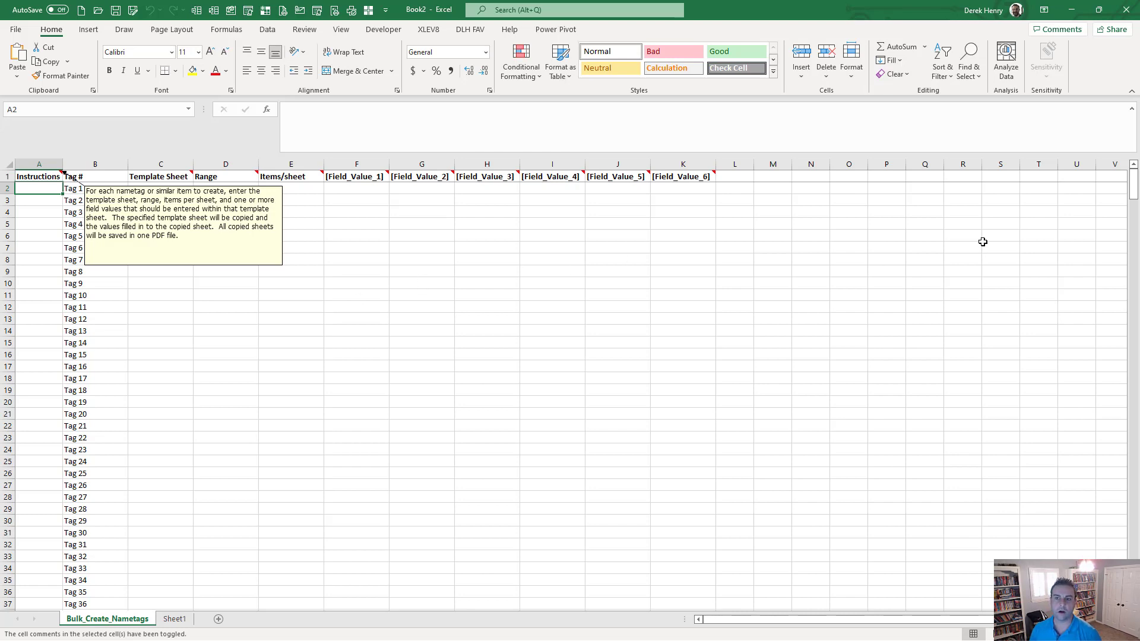
{"action": "left_click", "coordinate": [1072, 9]}
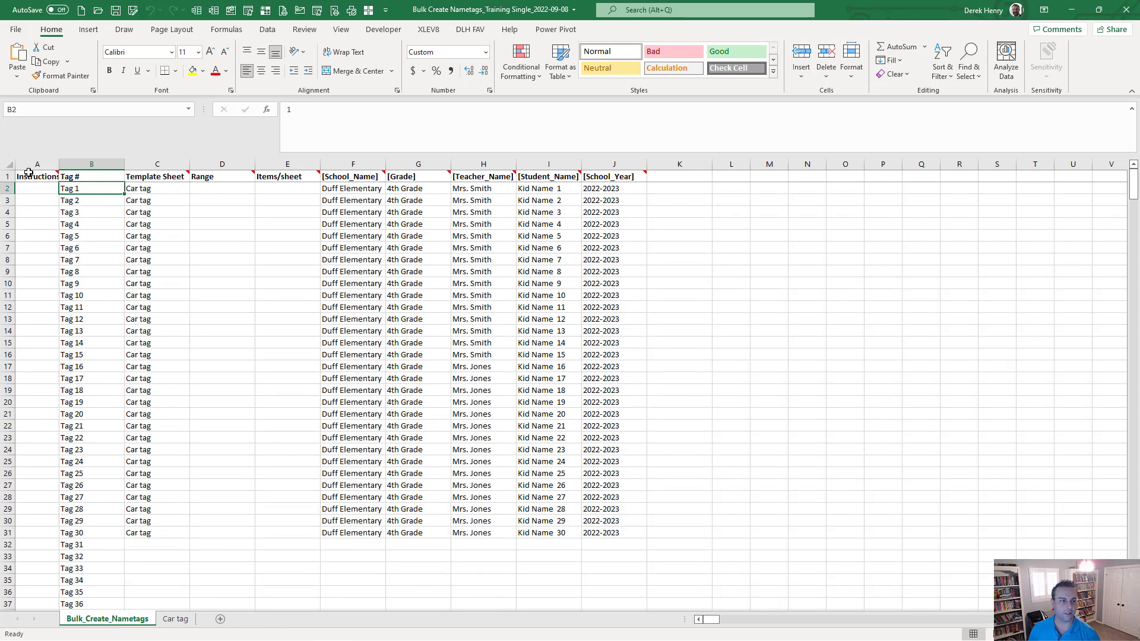
Step: Examine the Car tag template sheet in the Training Single workbook and return to the Bulk_Create_Nametags sheet
{"action": "mouse_move", "coordinate": [33, 177]}
{"action": "left_click", "coordinate": [175, 619]}
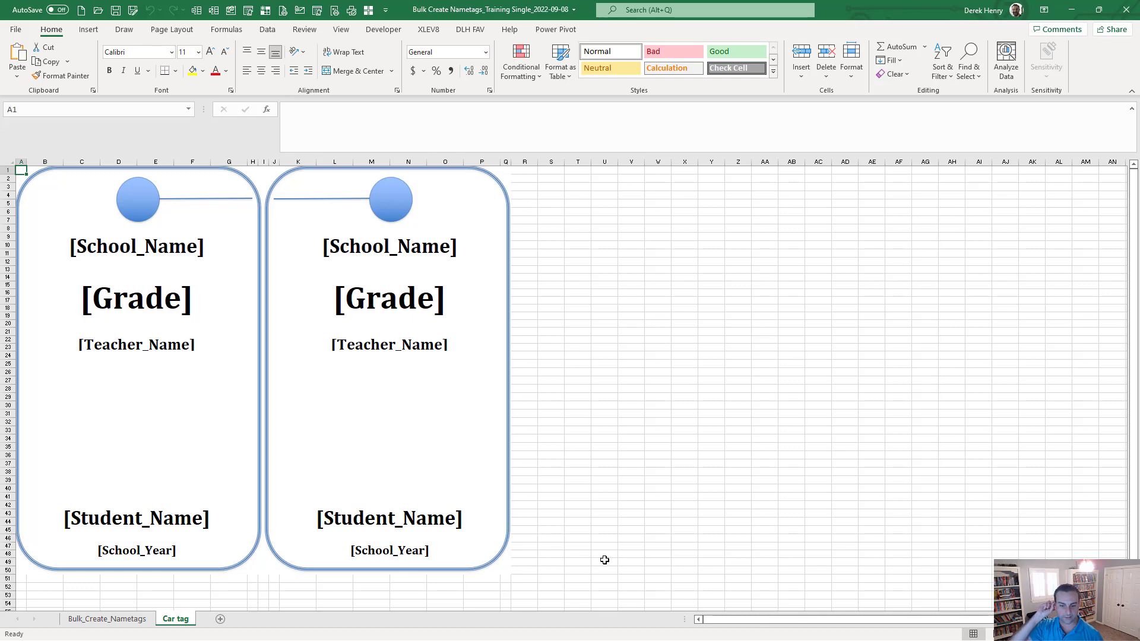
{"action": "left_click", "coordinate": [105, 618]}
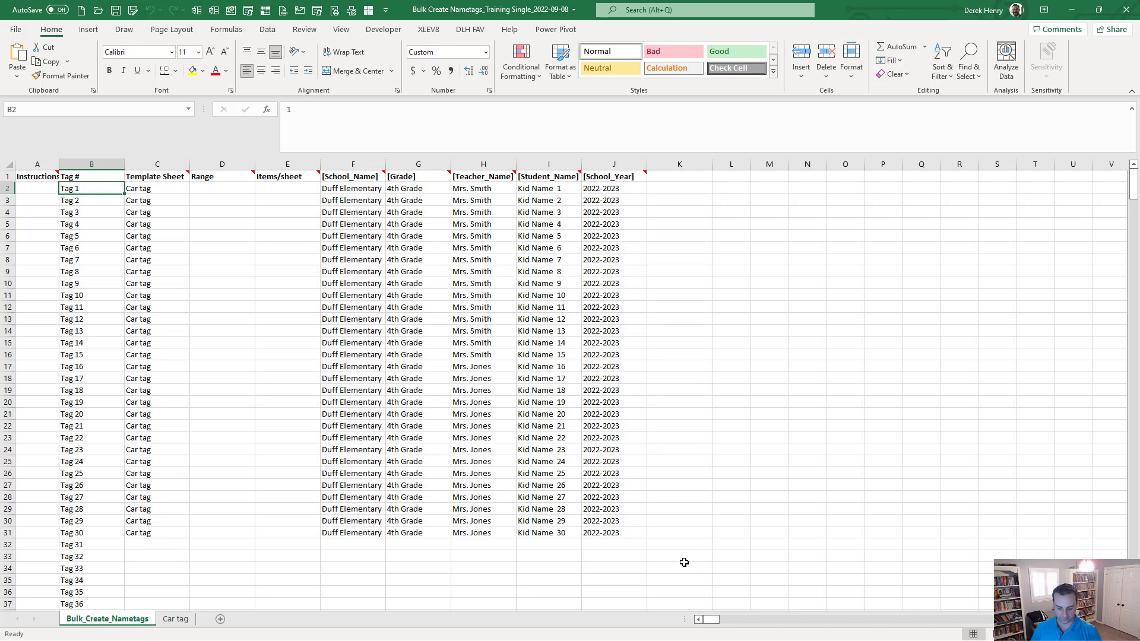
Step: Switch to the Nametag_Cartag_Template_2022-09-04 workbook and examine its Name tags and Car tag templates
{"action": "key", "text": "ctrl+n"}
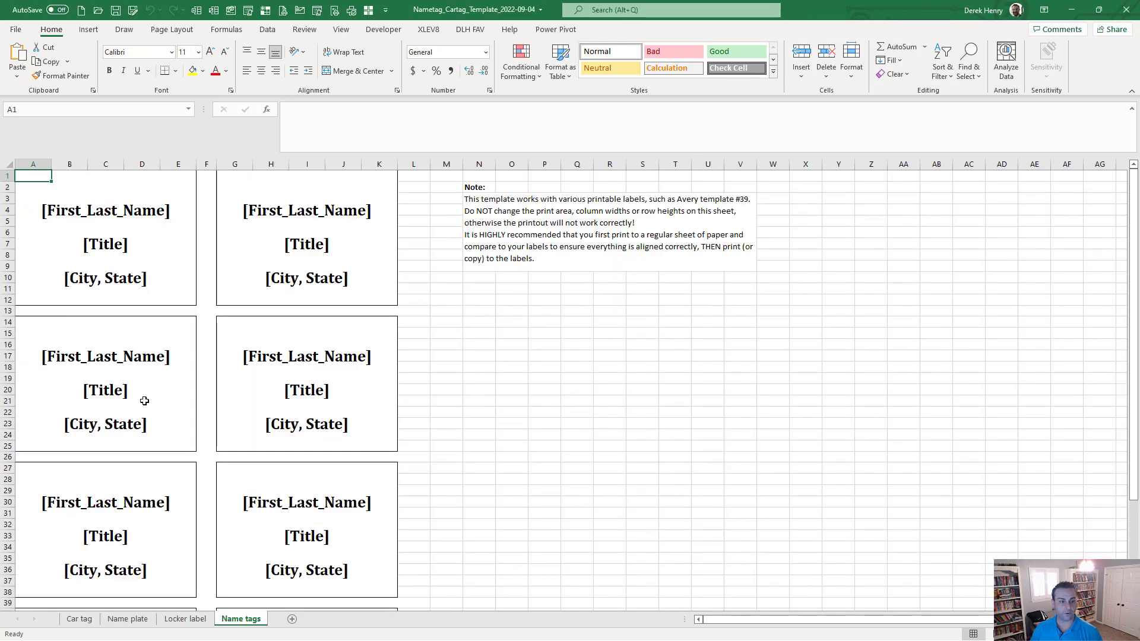
{"action": "scroll", "coordinate": [143, 416], "scroll_direction": "down", "scroll_amount": 4}
{"action": "scroll", "coordinate": [390, 559], "scroll_direction": "up", "scroll_amount": 4}
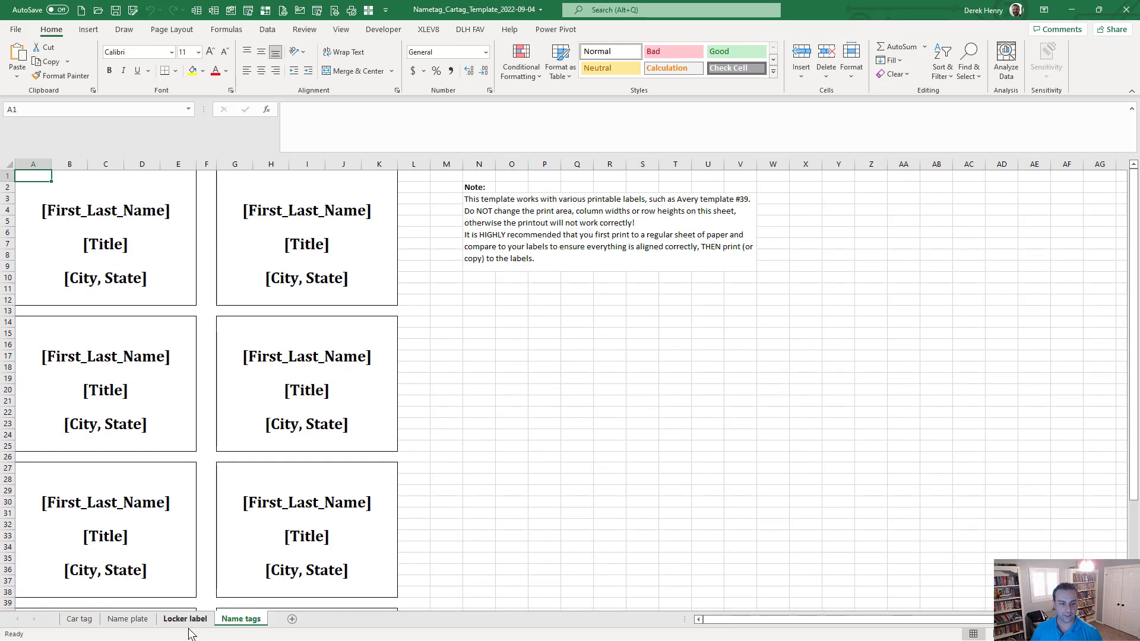
{"action": "left_click", "coordinate": [80, 618]}
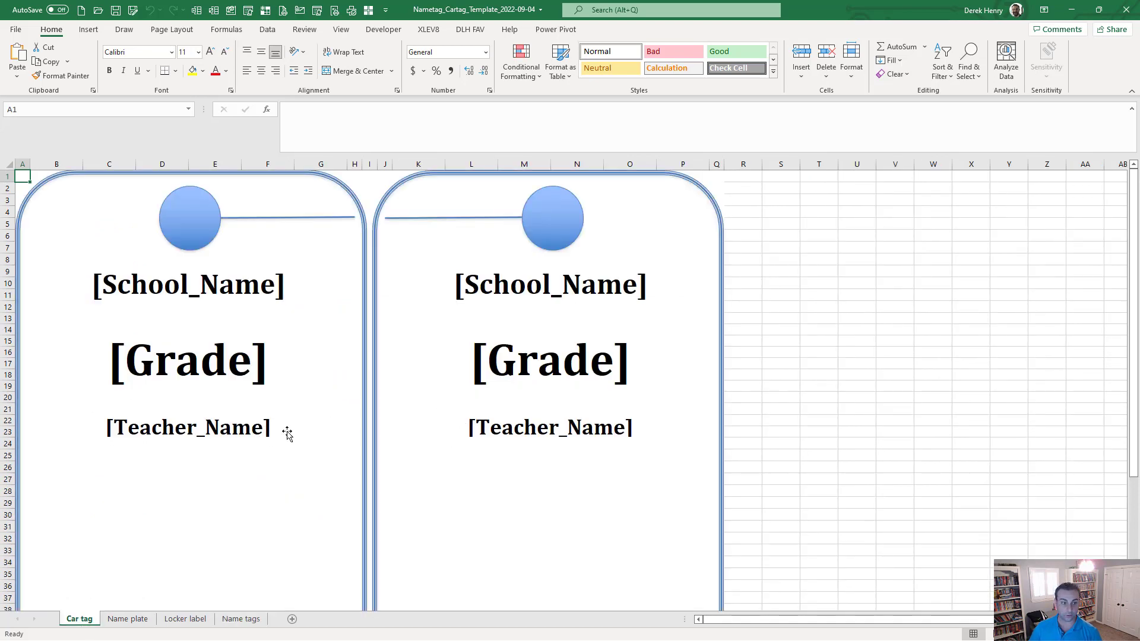
Step: Show the print preview of the Name plate template using print action P, and close the preview
{"action": "left_click", "coordinate": [127, 619]}
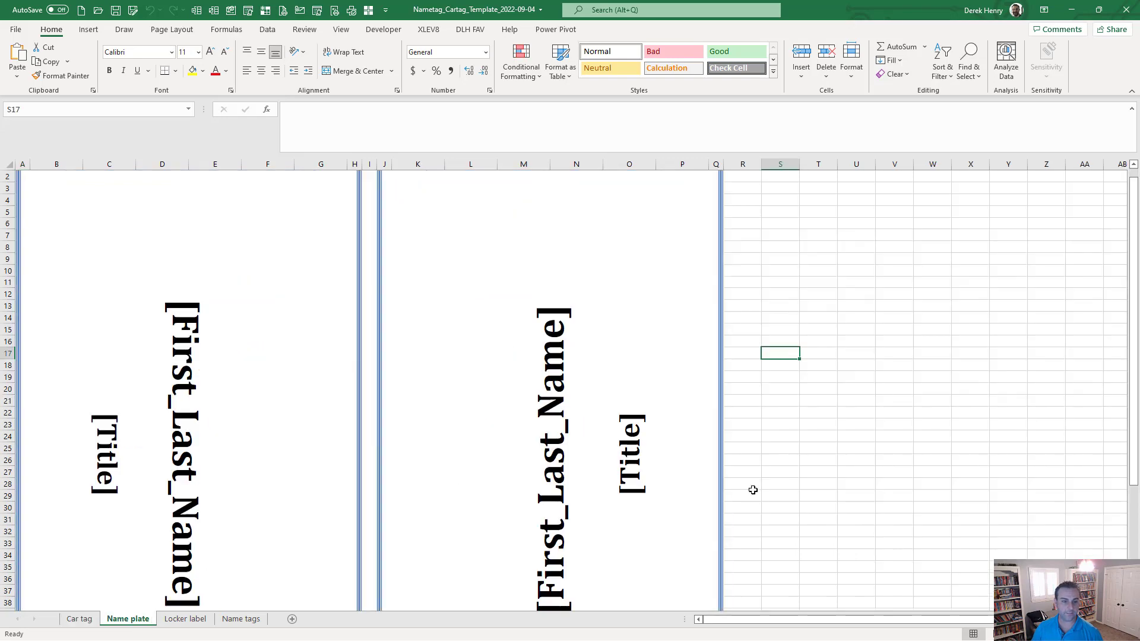
{"action": "key", "text": "ctrl+shift+p"}
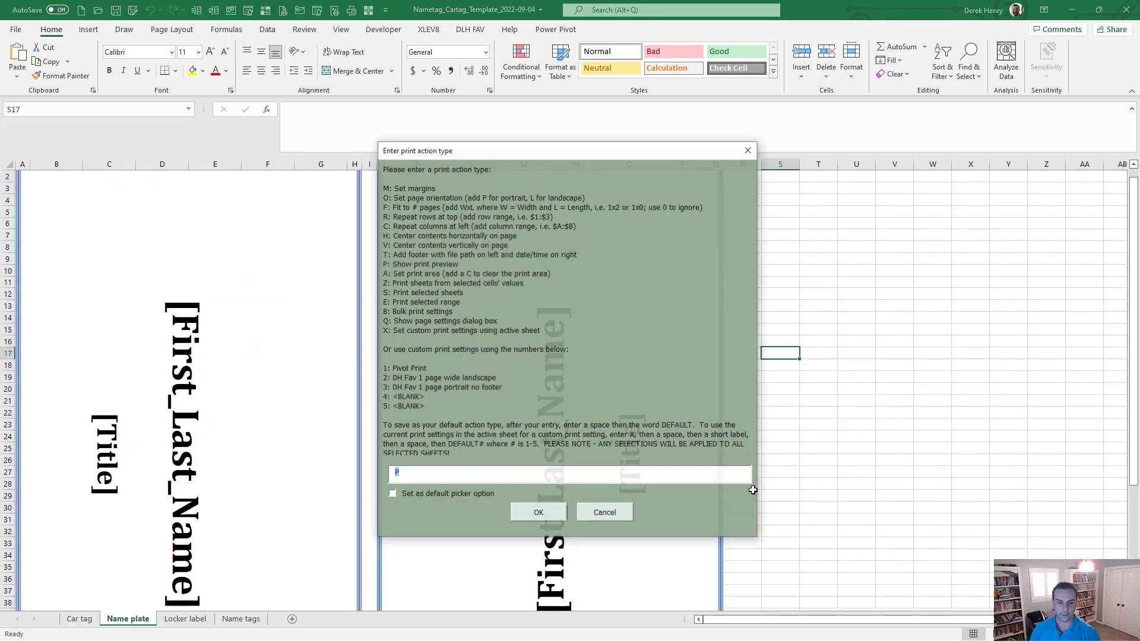
{"action": "key", "text": "Return"}
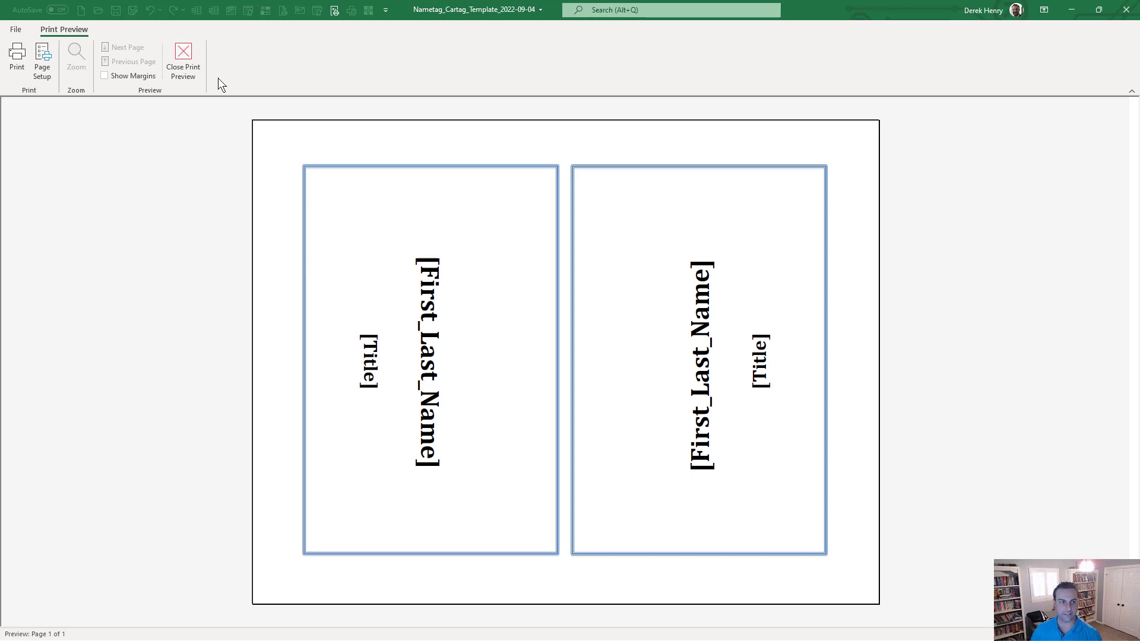
{"action": "left_click", "coordinate": [195, 70]}
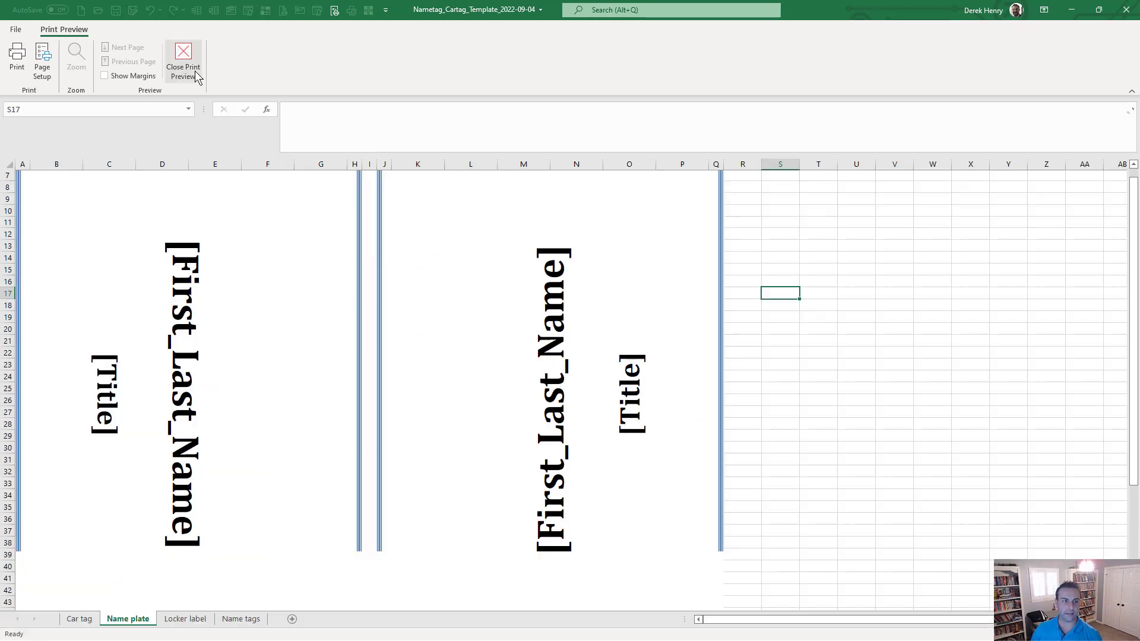
Step: View the Locker label template and return to the Car tag sheet of the Training Single workbook
{"action": "left_click", "coordinate": [191, 619]}
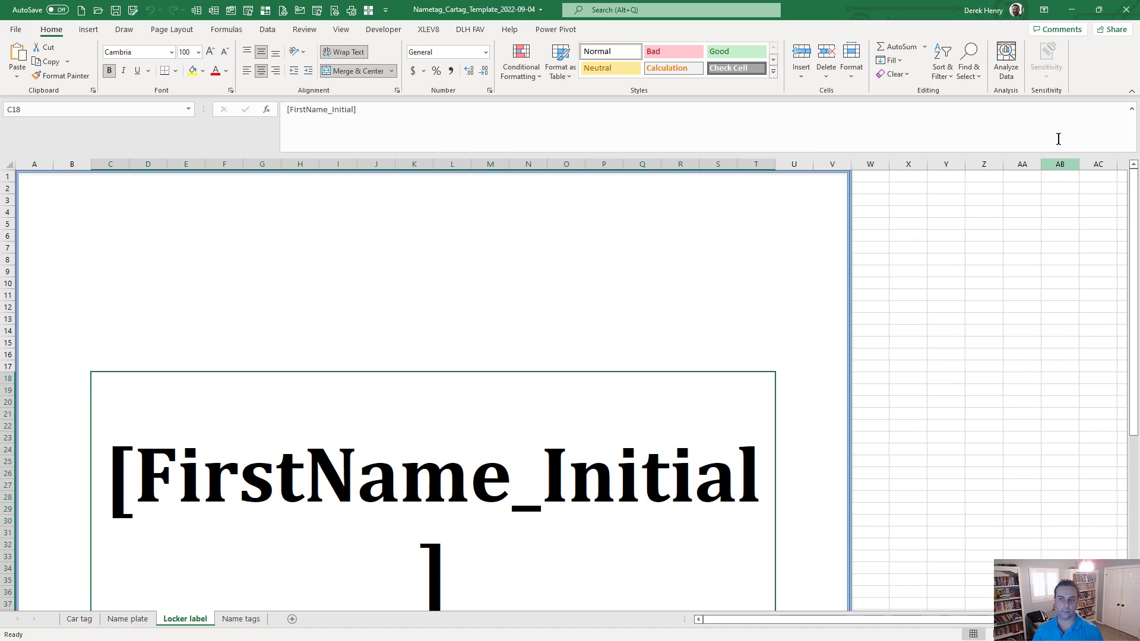
{"action": "left_click", "coordinate": [1075, 11]}
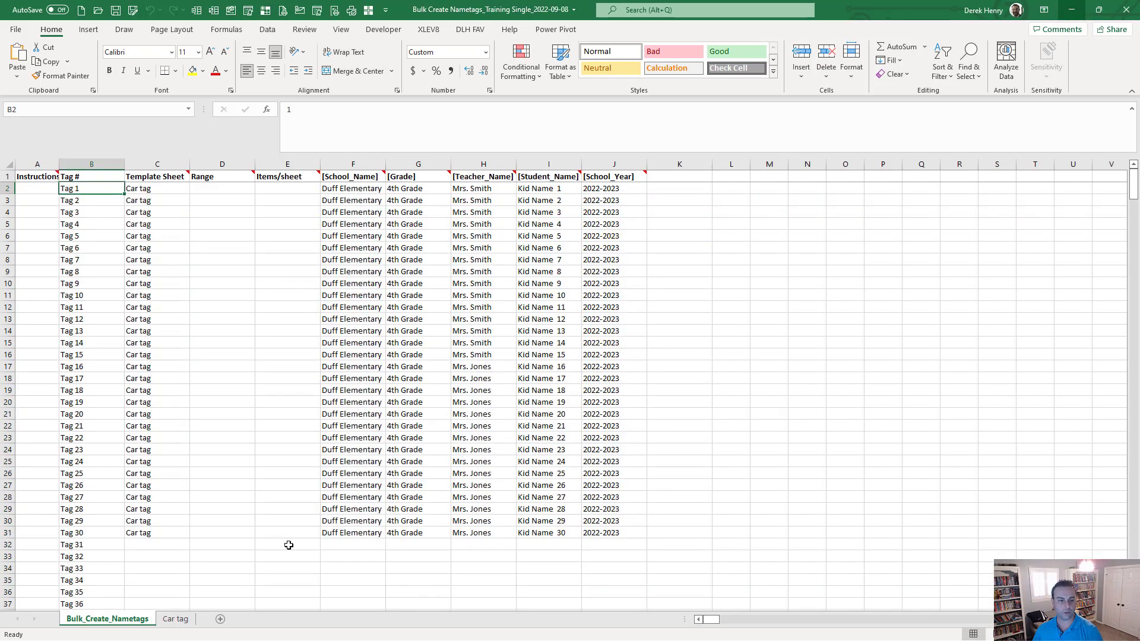
{"action": "key", "text": "ctrl+Page_Down"}
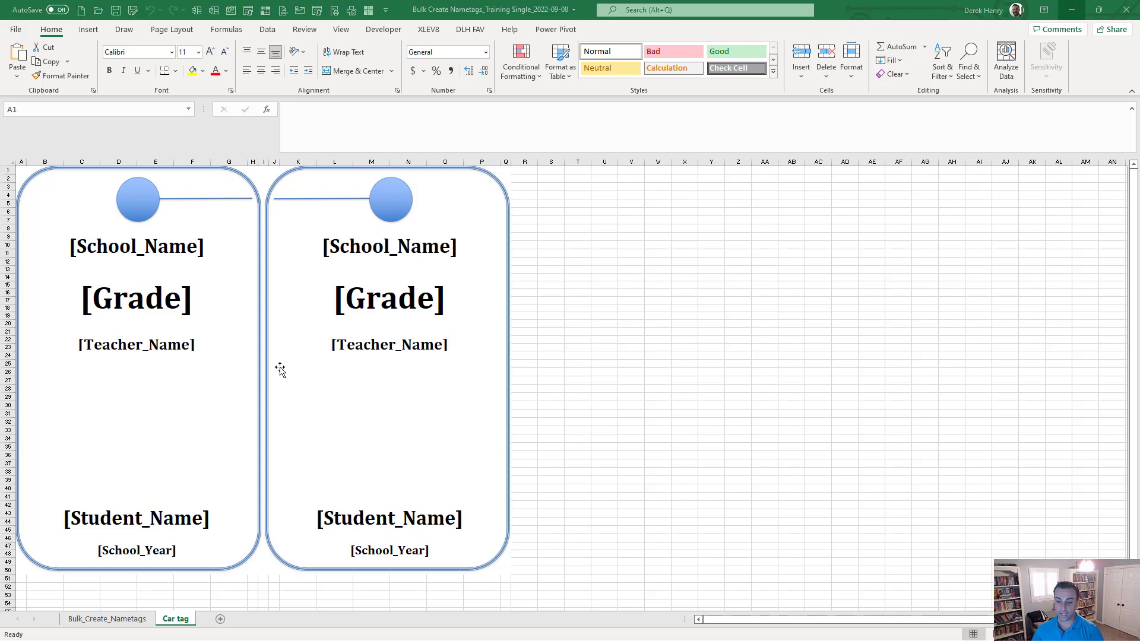
Step: Switch to the Training Multiple workbook and compare its Name tags template with the Bulk_Create_Nametags list
{"action": "key", "text": "alt+Tab"}
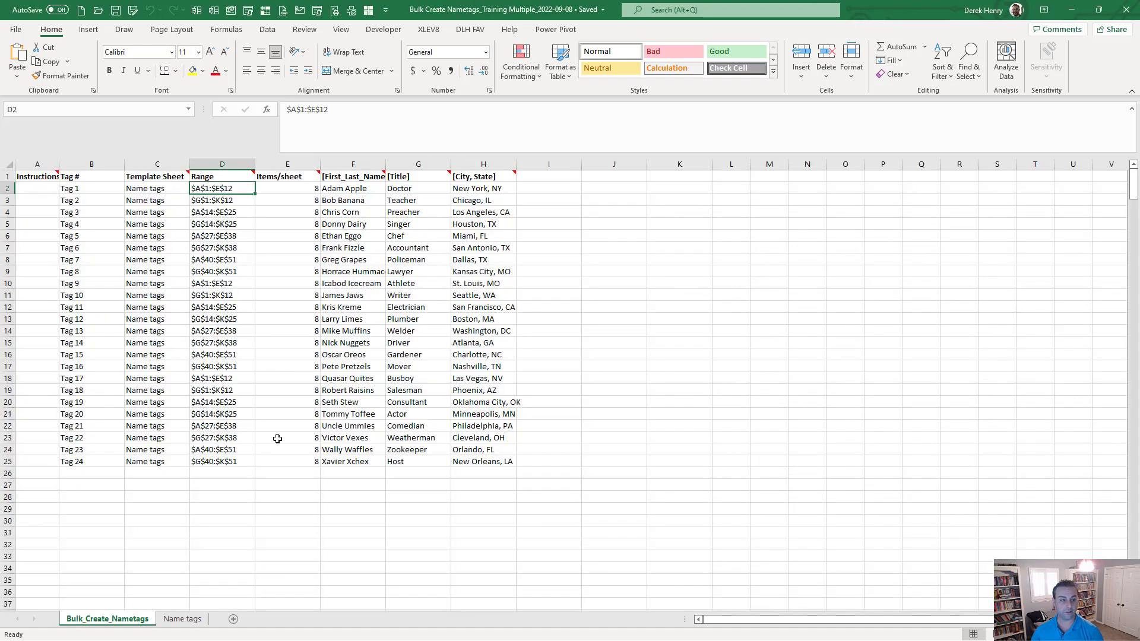
{"action": "left_click", "coordinate": [188, 621]}
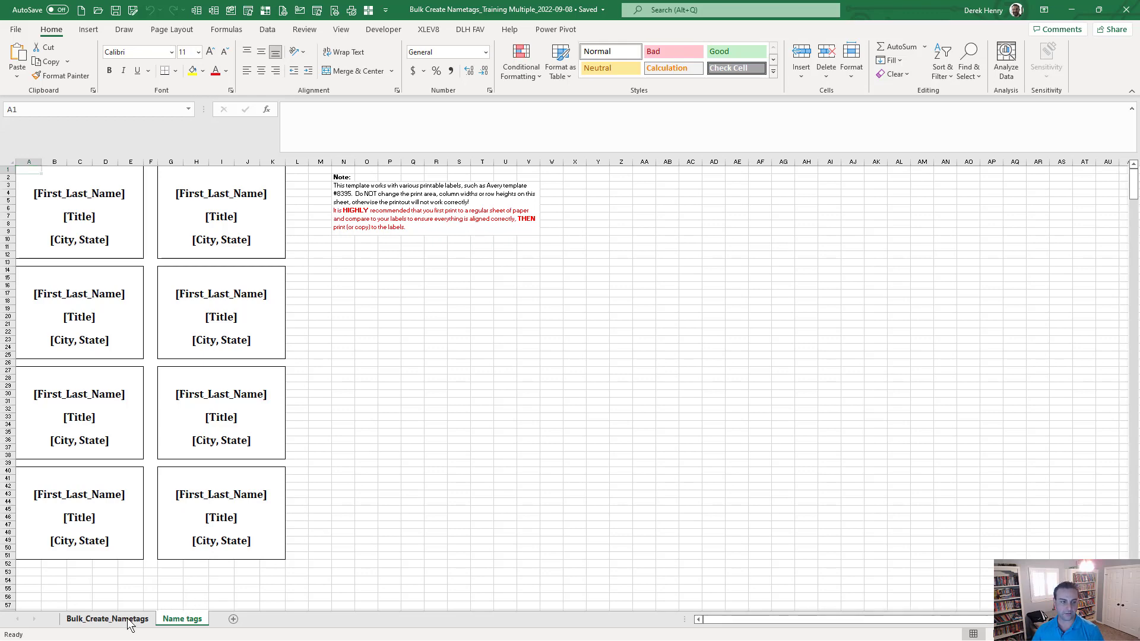
{"action": "left_click", "coordinate": [107, 619]}
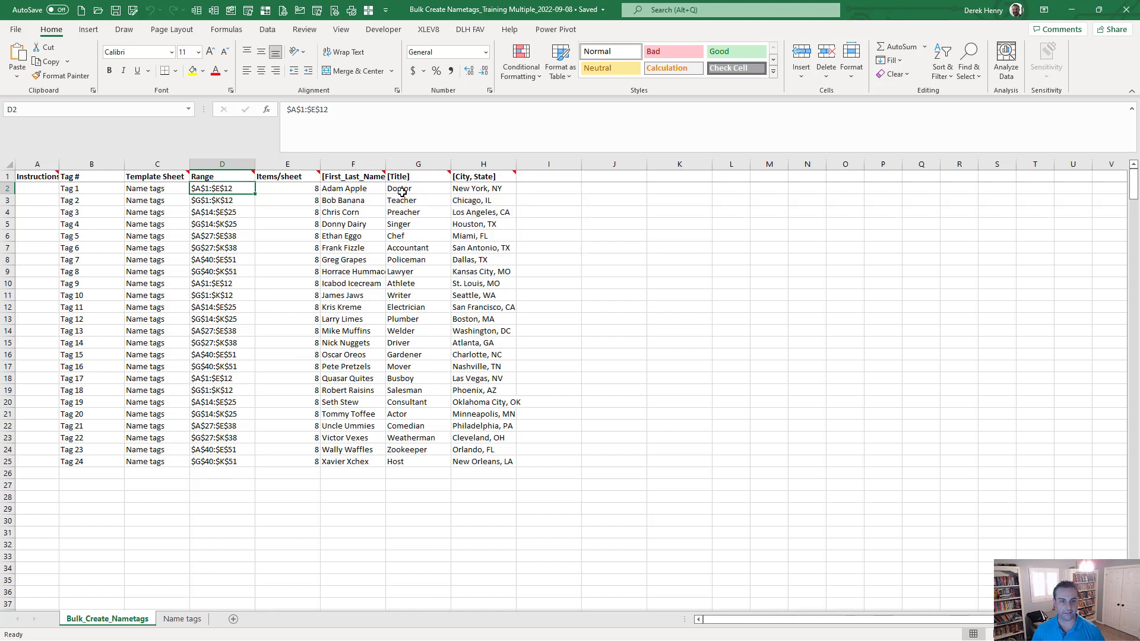
Step: Return to the Training Single workbook and compare its Car tag placeholders with the Bulk_Create_Nametags columns
{"action": "left_click", "coordinate": [1072, 10]}
{"action": "left_click", "coordinate": [138, 619]}
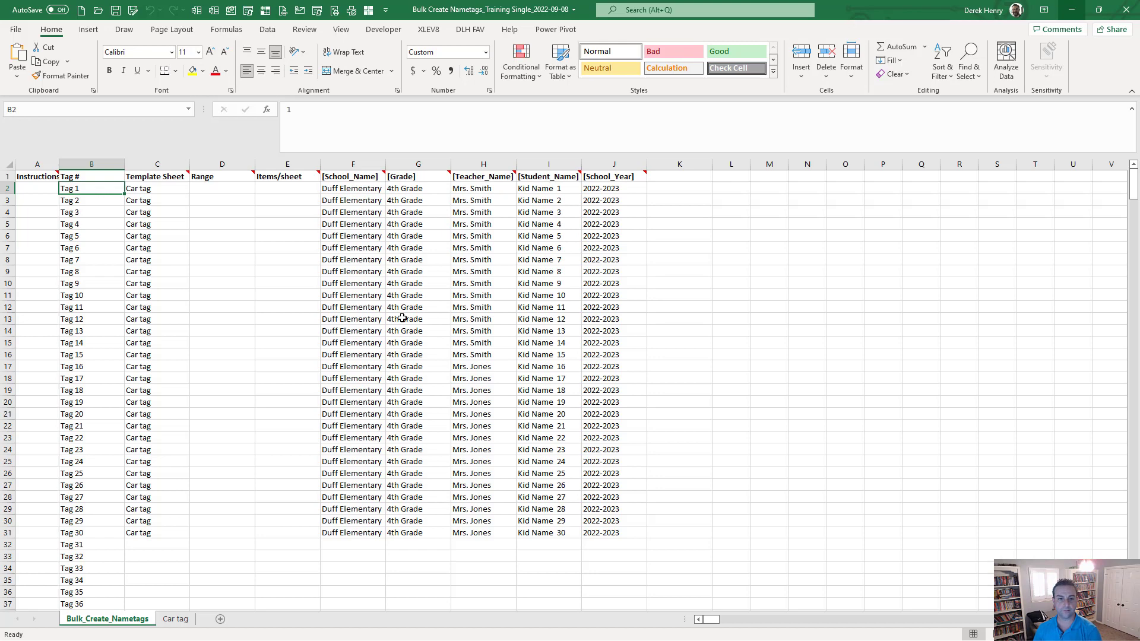
{"action": "left_click", "coordinate": [171, 620]}
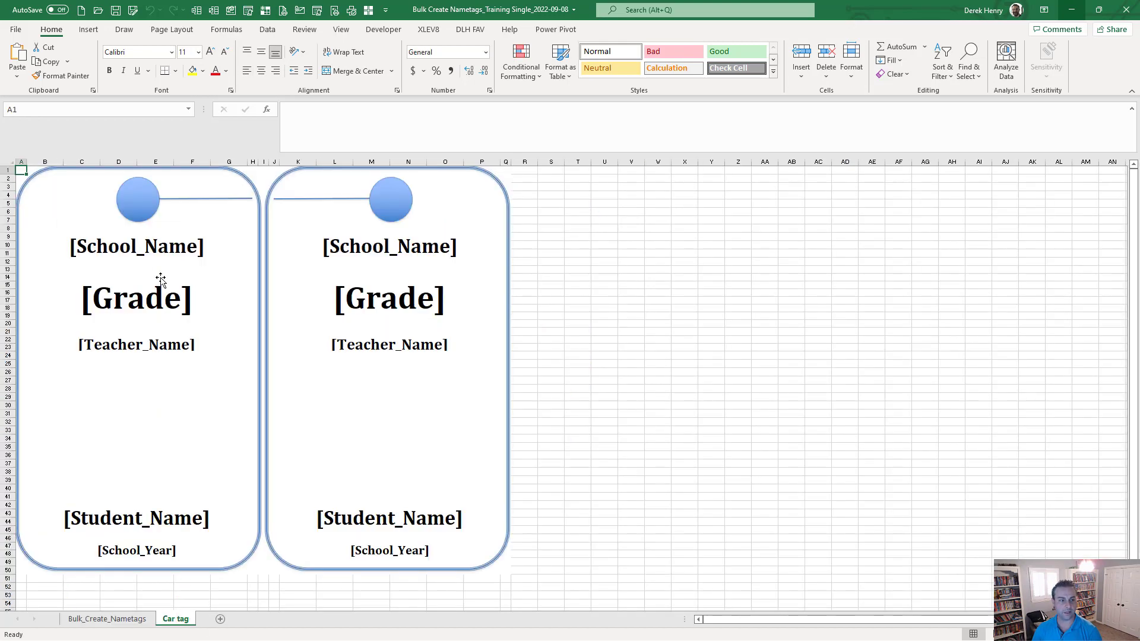
{"action": "left_click", "coordinate": [132, 619]}
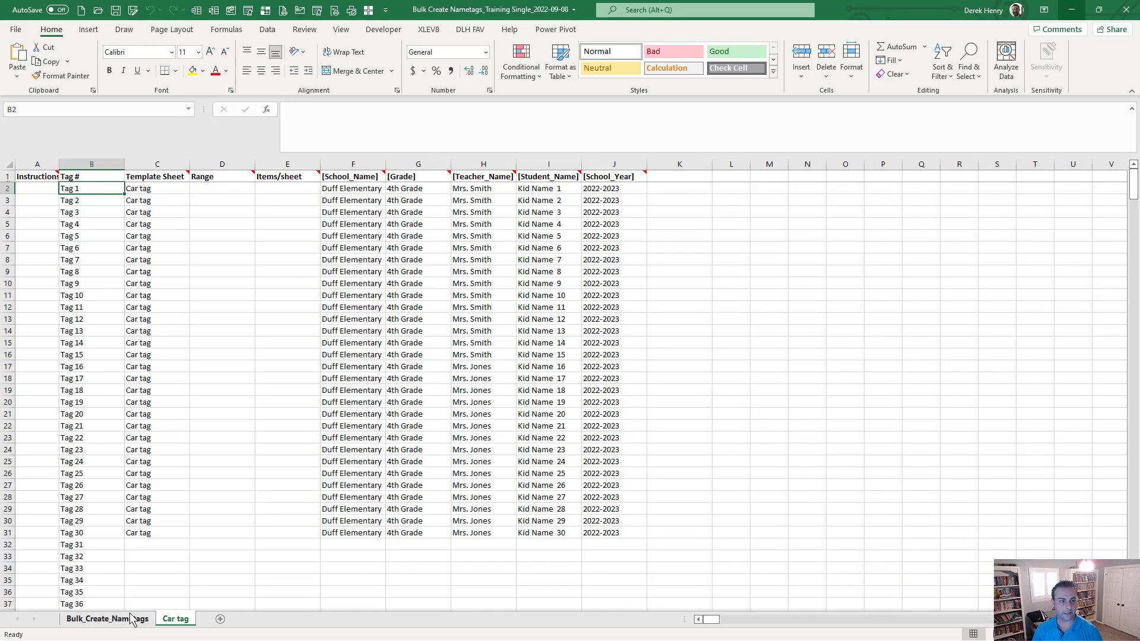
Step: Select the field headings from F1 through T1 and check them against the placeholders on the Car tag sheet
{"action": "mouse_move", "coordinate": [348, 180]}
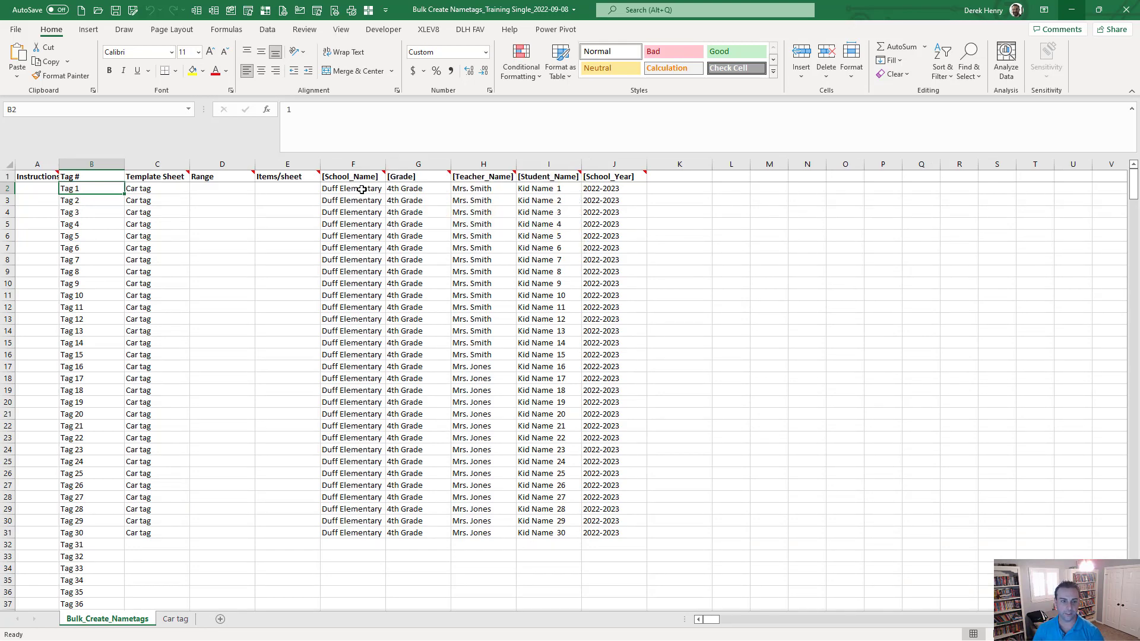
{"action": "left_click_drag", "start_coordinate": [355, 176], "coordinate": [1045, 177]}
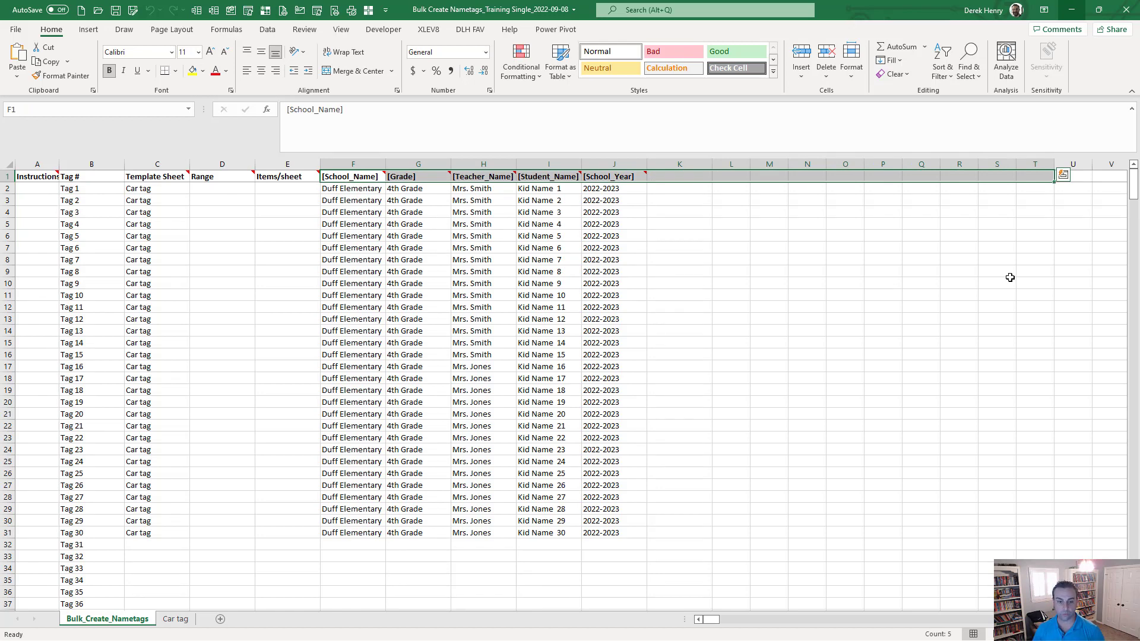
{"action": "left_click", "coordinate": [271, 461]}
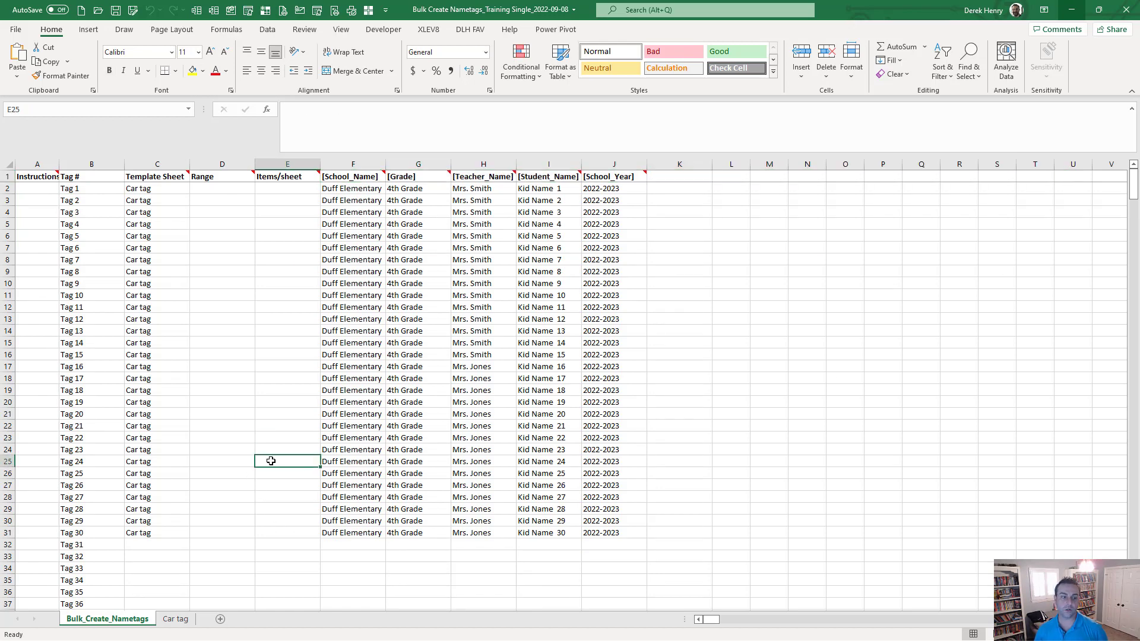
{"action": "left_click", "coordinate": [175, 619]}
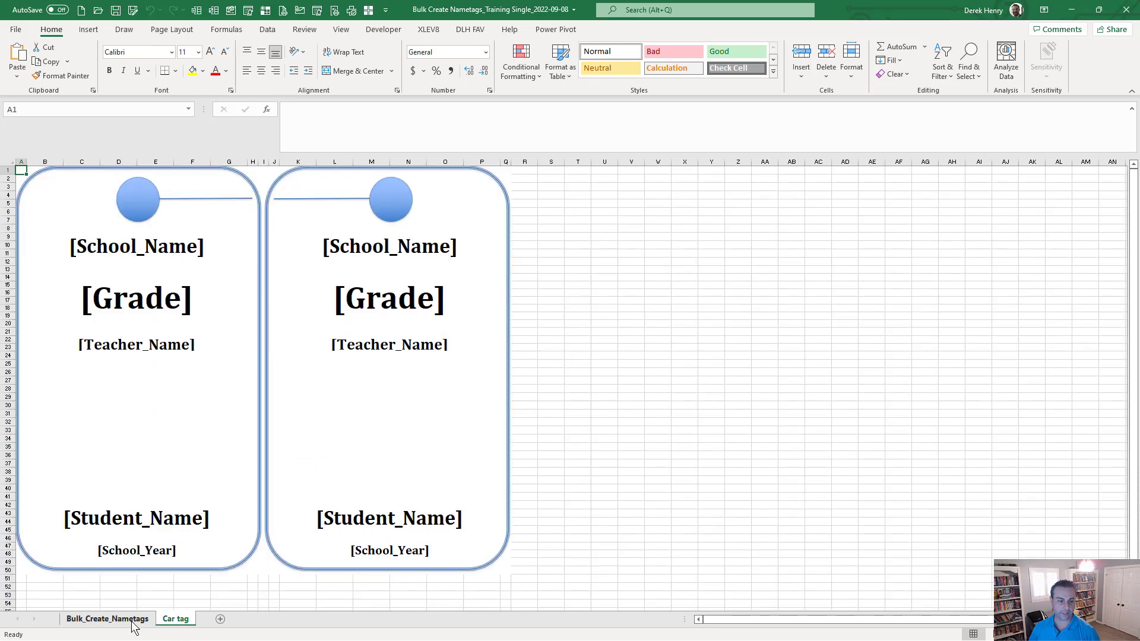
{"action": "left_click", "coordinate": [132, 620]}
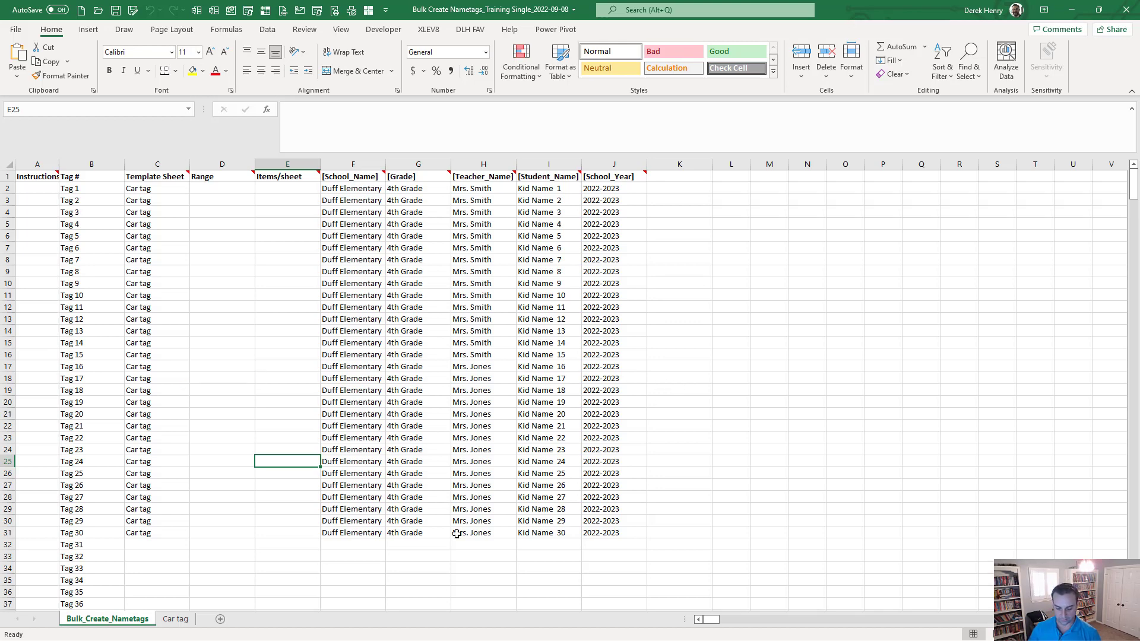
Step: Find the Bulk Create Nametags macro by searching "bulk crea", run it, and approve creating the nametags
{"action": "key", "text": "ctrl+shift+m"}
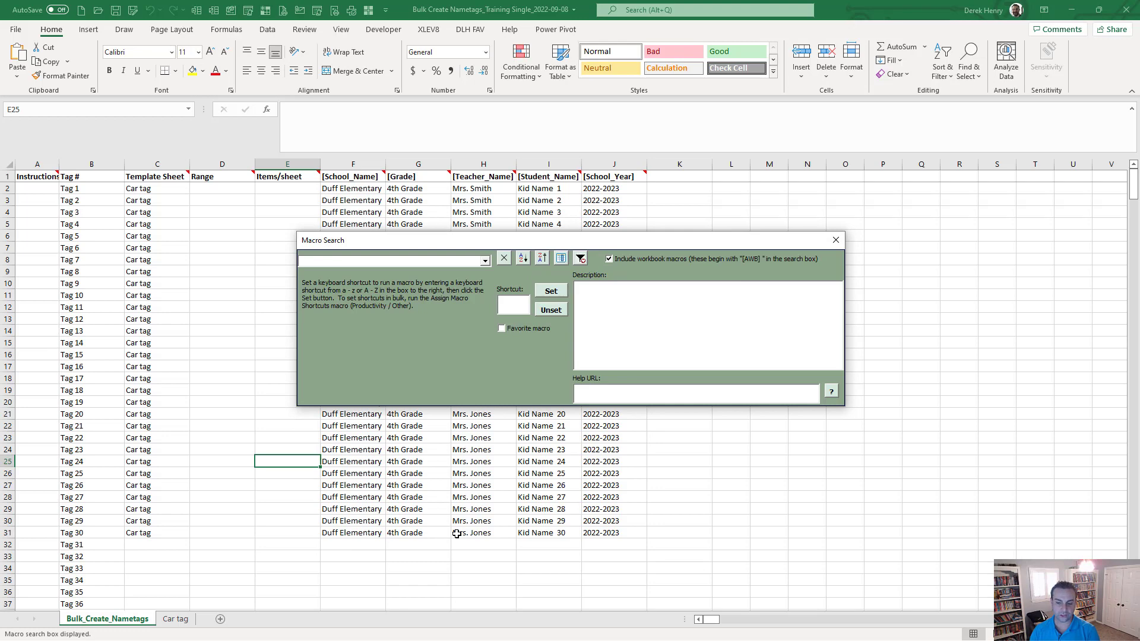
{"action": "type", "text": "bulk"}
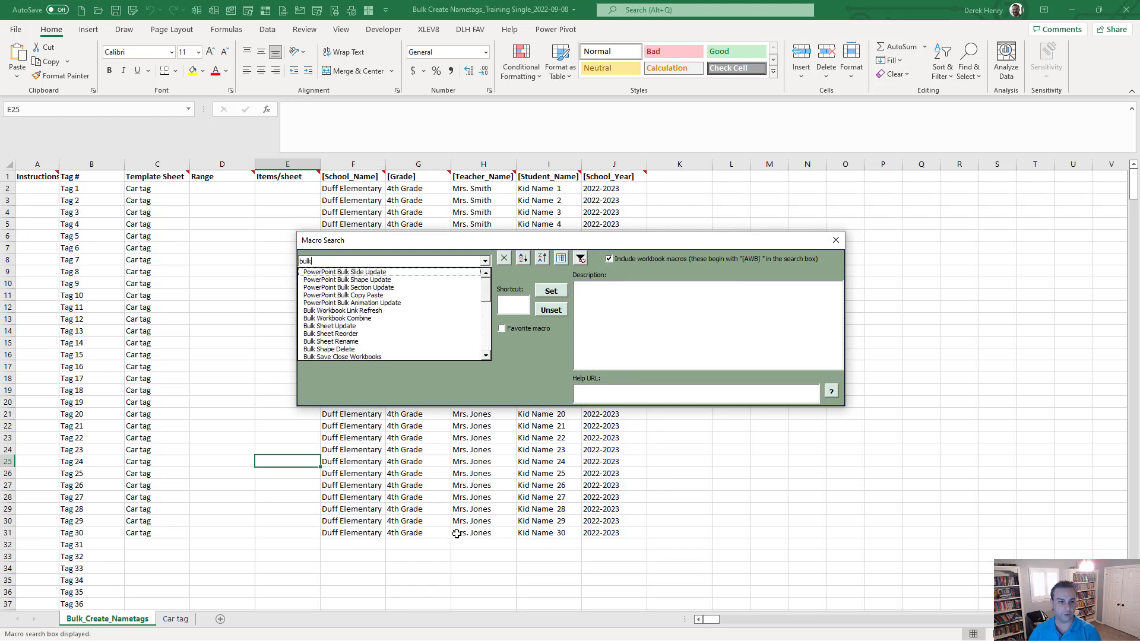
{"action": "type", "text": " crea"}
{"action": "key", "text": "Down"}
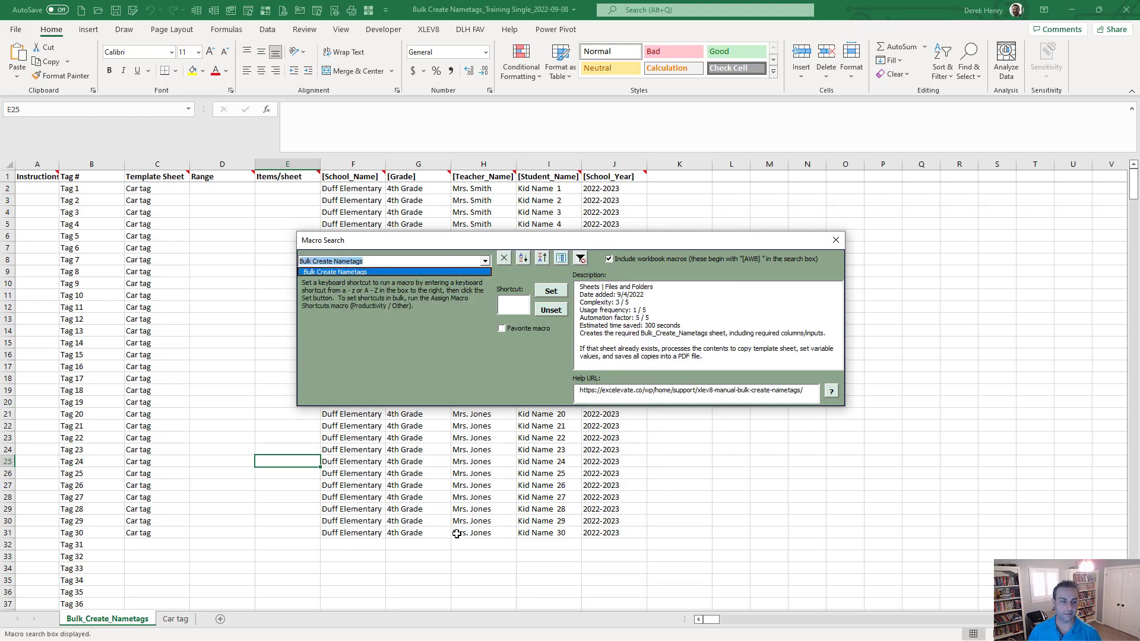
{"action": "key", "text": "Return"}
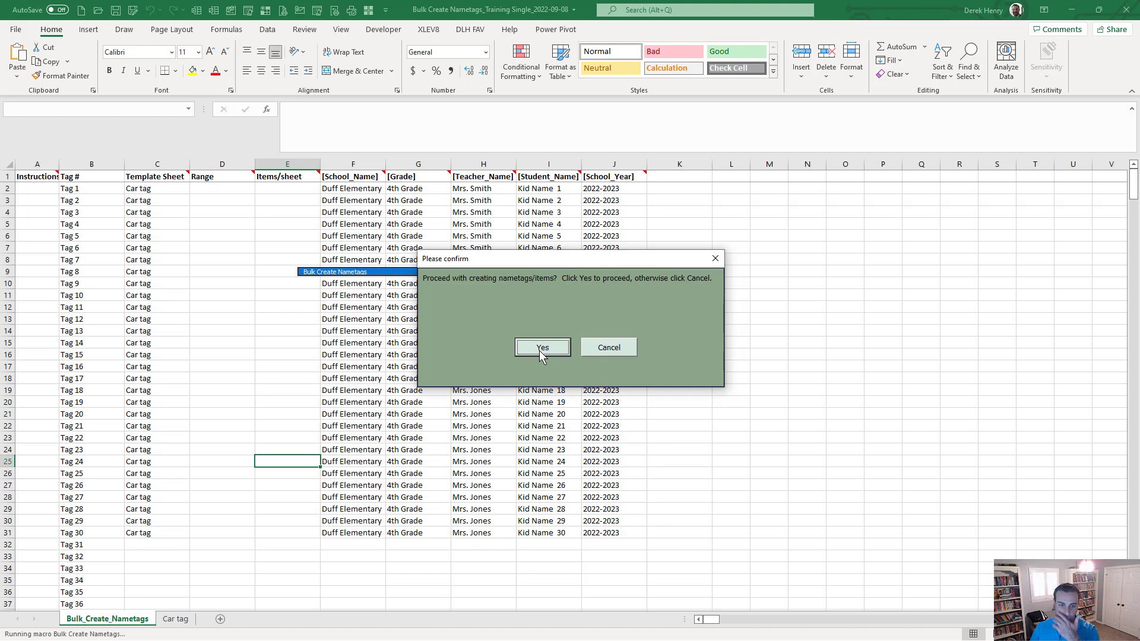
{"action": "left_click", "coordinate": [540, 349]}
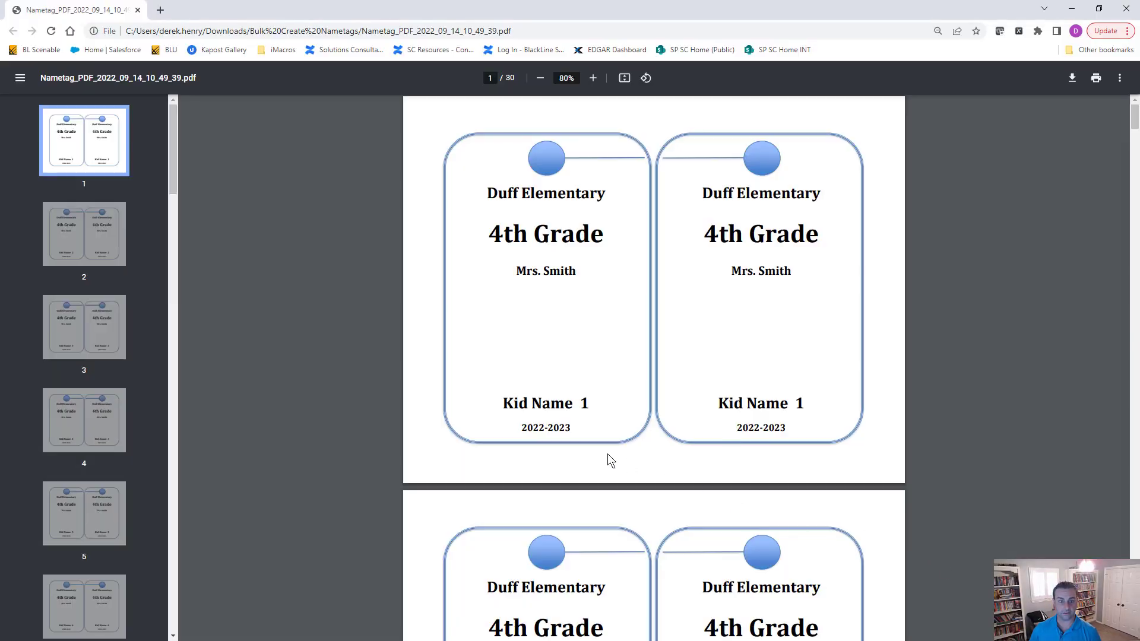
Step: Look through the first pages of the generated nametag PDF and close it
{"action": "scroll", "coordinate": [555, 448], "scroll_direction": "down", "scroll_amount": 8}
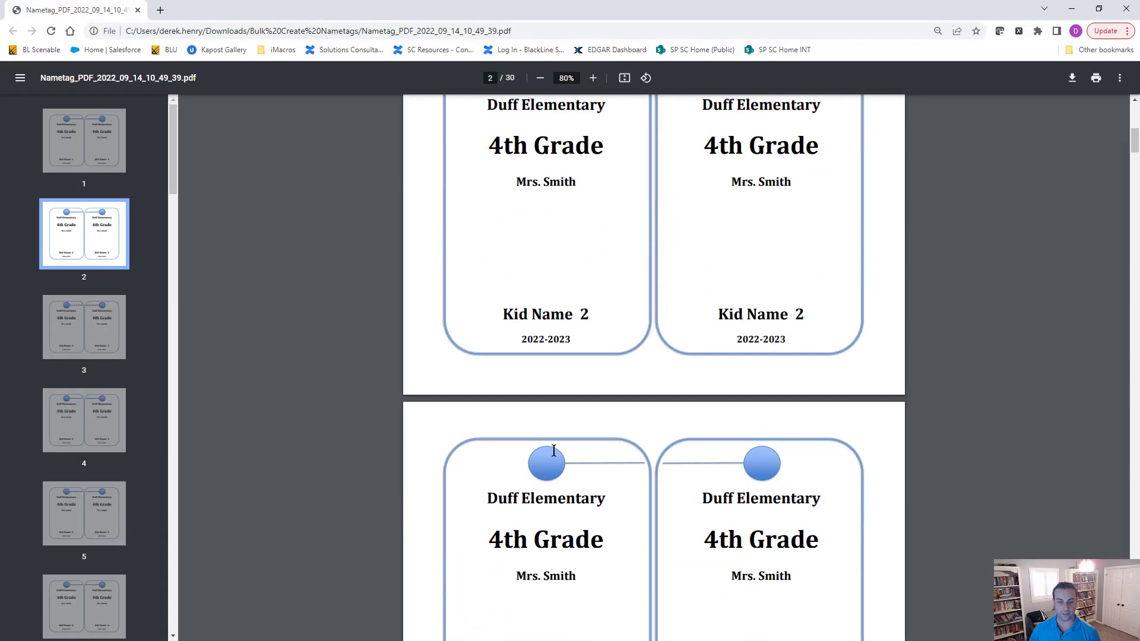
{"action": "scroll", "coordinate": [554, 451], "scroll_direction": "down", "scroll_amount": 10}
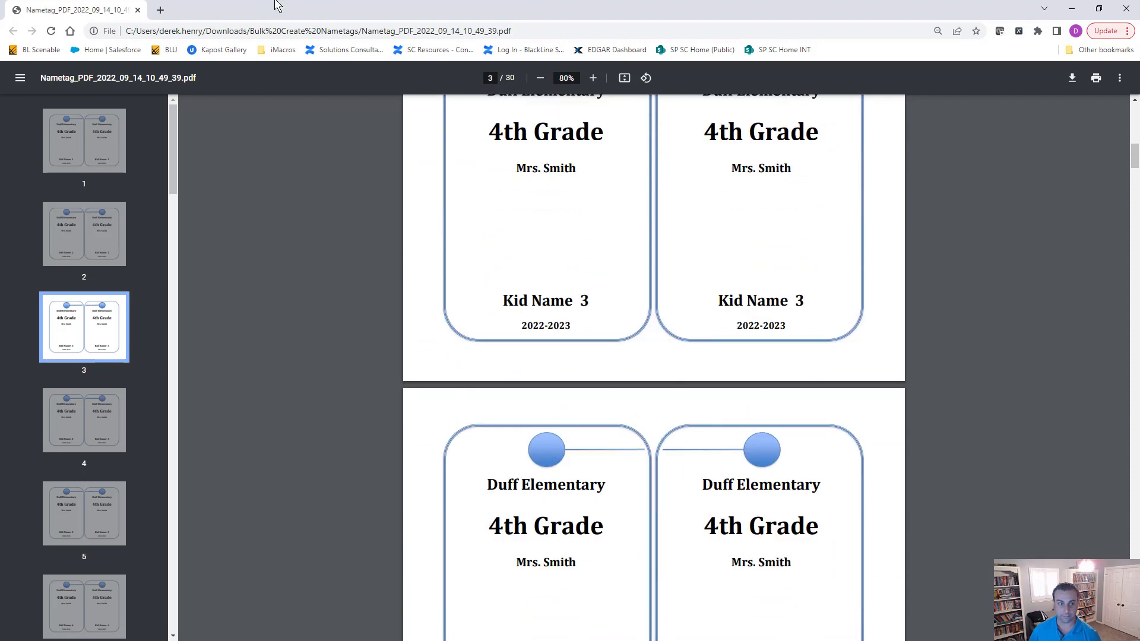
{"action": "left_click", "coordinate": [137, 10]}
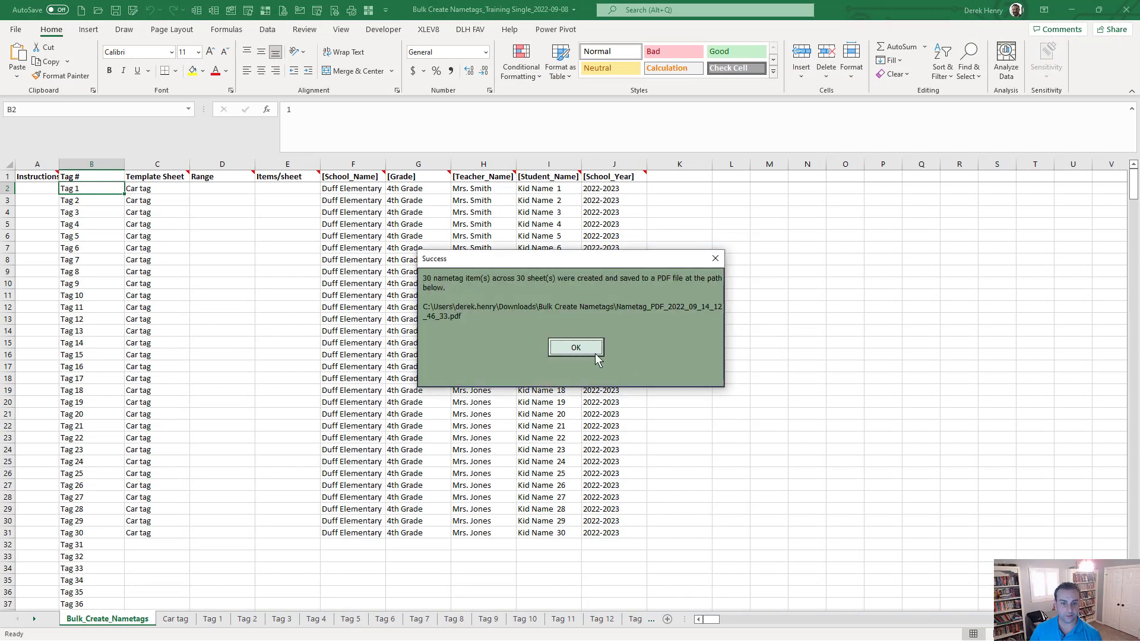
Step: Dismiss the success notice, inspect the generated Tag 1, Tag 2 and Tag 3 sheets, and return to the Bulk_Create_Nametags sheet
{"action": "left_click", "coordinate": [596, 356]}
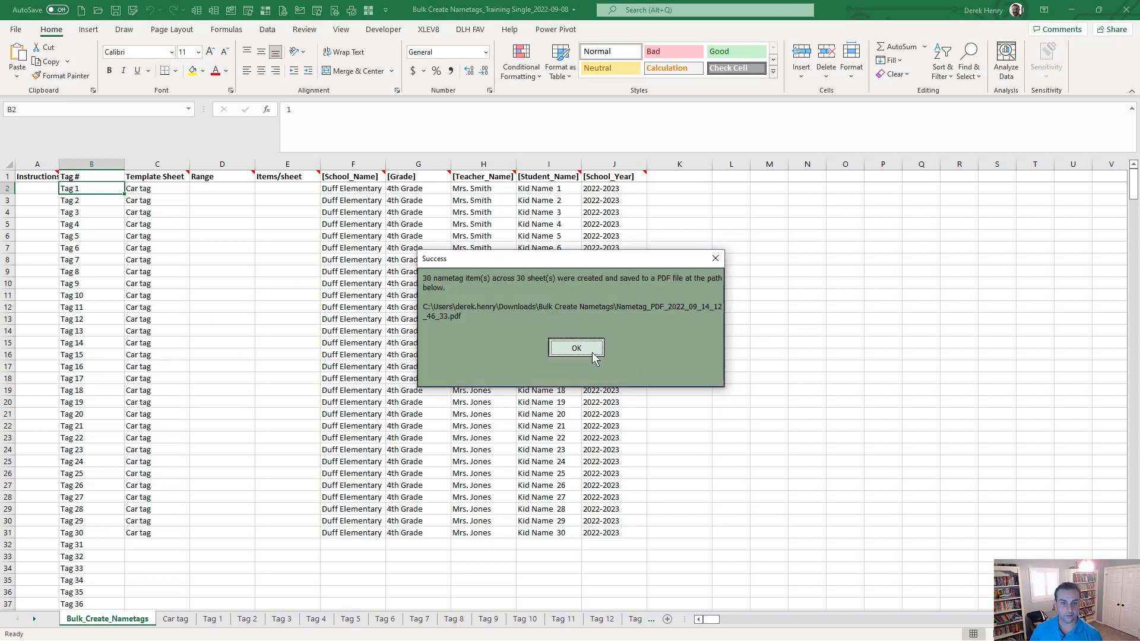
{"action": "left_click", "coordinate": [209, 620]}
{"action": "left_click", "coordinate": [248, 620]}
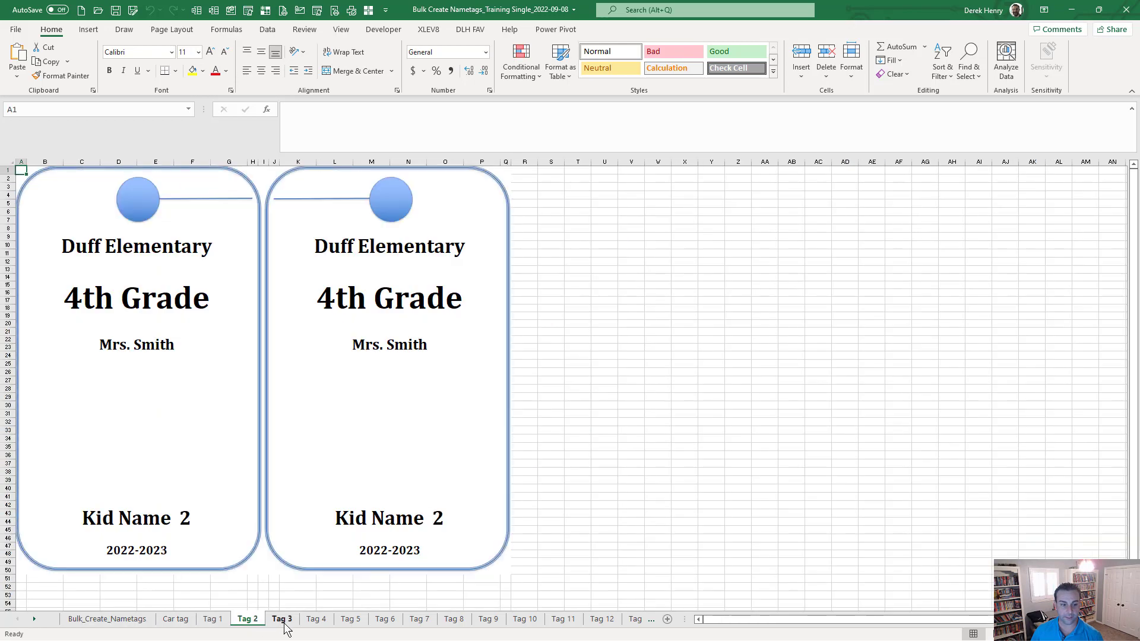
{"action": "left_click", "coordinate": [283, 620]}
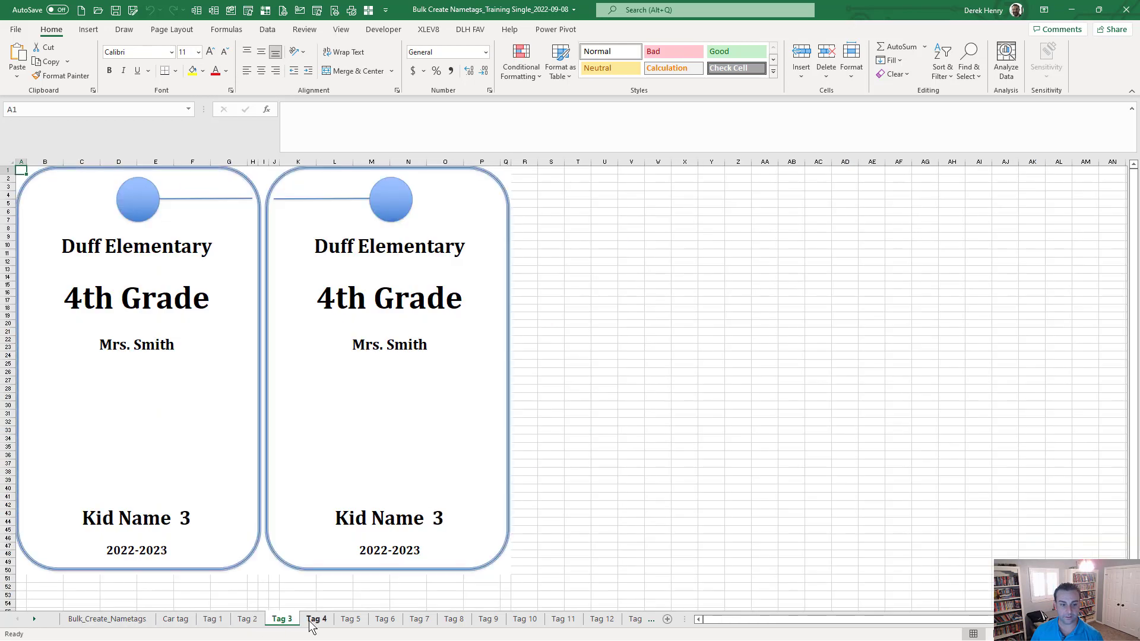
{"action": "left_click", "coordinate": [108, 619]}
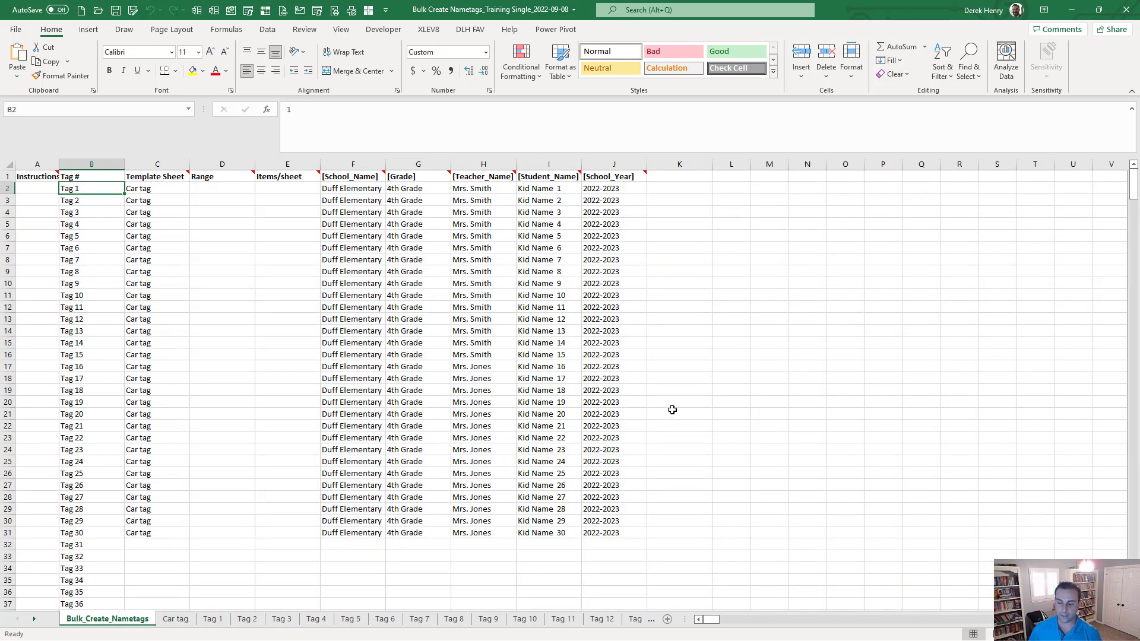
{"action": "left_click", "coordinate": [682, 348]}
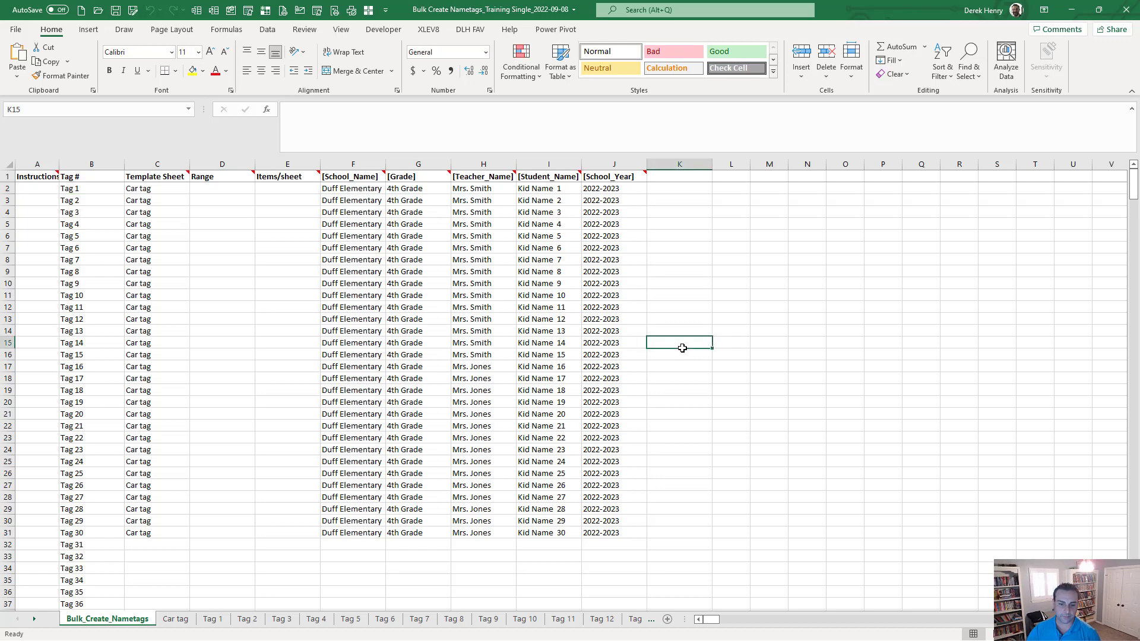